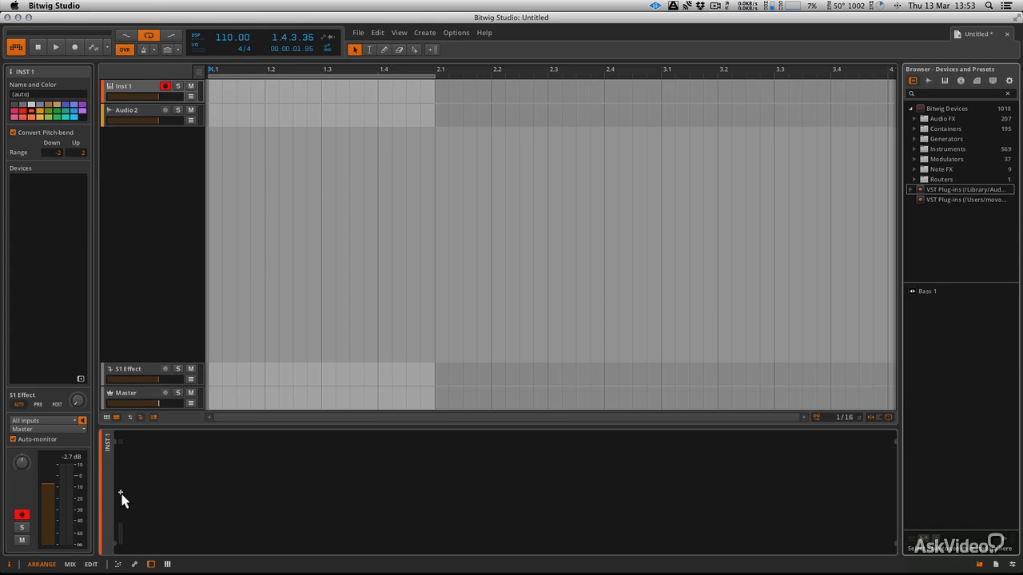
- Add a Polysynth instrument to the Inst 1 track's device chain
{"action": "left_click", "coordinate": [122, 500]}
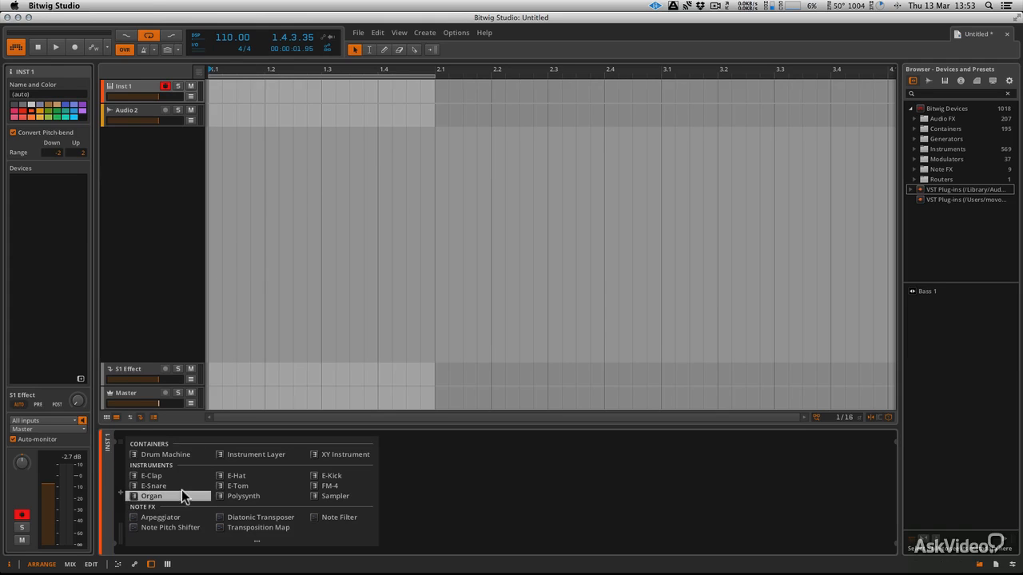
{"action": "double_click", "coordinate": [231, 492]}
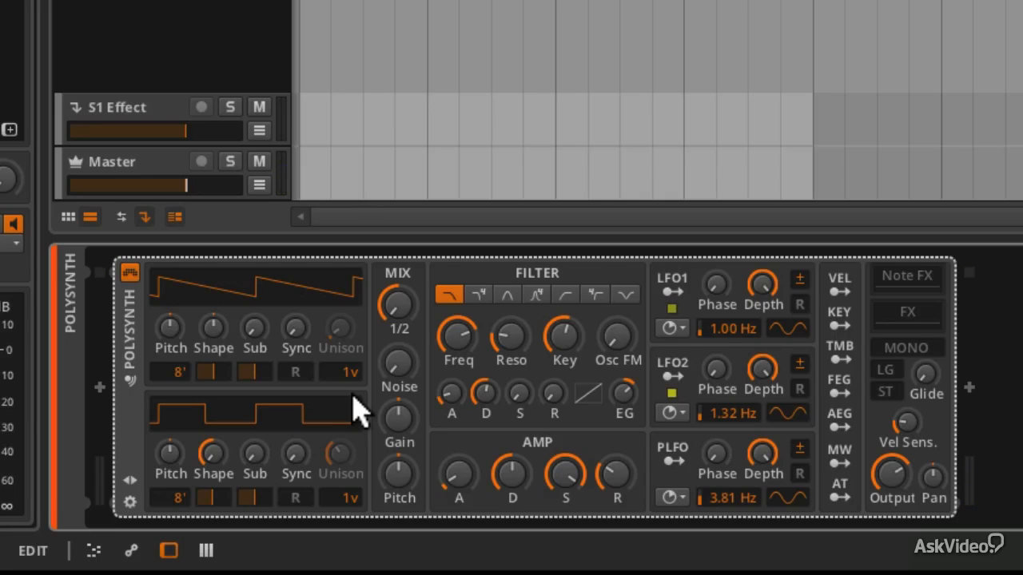
{"action": "mouse_move", "coordinate": [404, 312]}
{"action": "left_mouse_down"}
{"action": "mouse_move", "coordinate": [403, 328]}
{"action": "mouse_move", "coordinate": [403, 312]}
{"action": "left_mouse_up"}
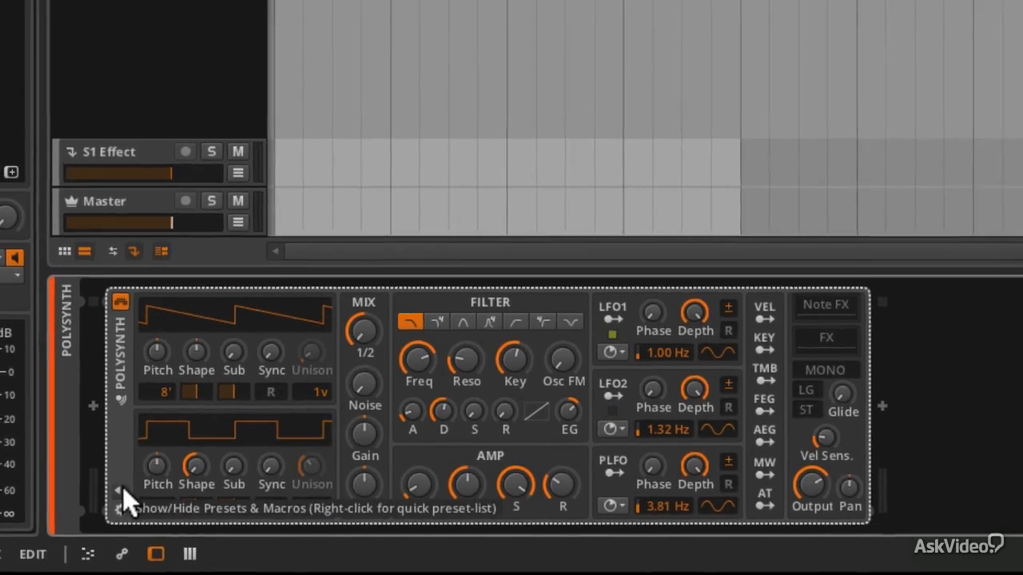
- Show the Polysynth's presets and macros panel and scroll through the full preset list
{"action": "left_click", "coordinate": [119, 489]}
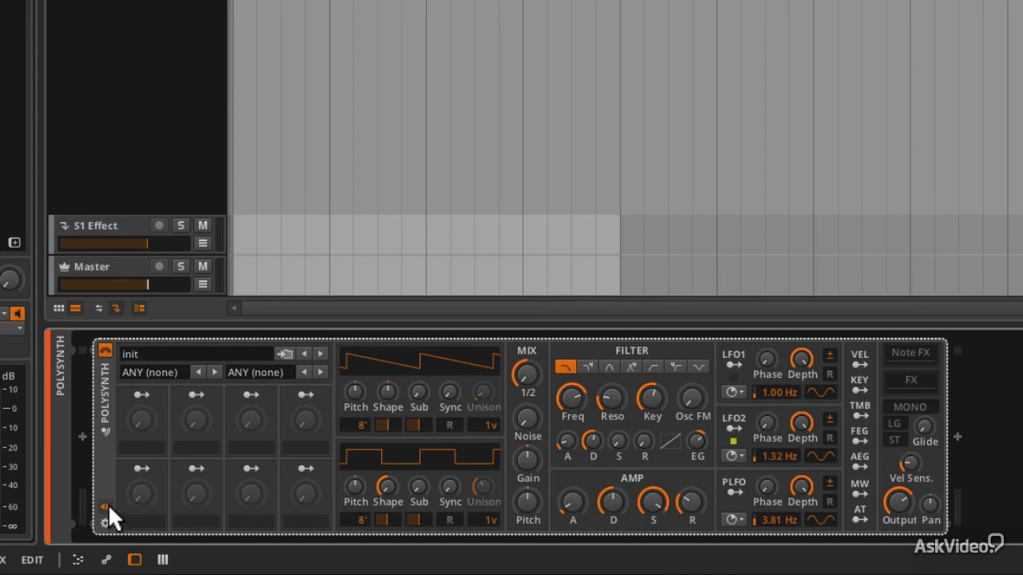
{"action": "left_click", "coordinate": [177, 349]}
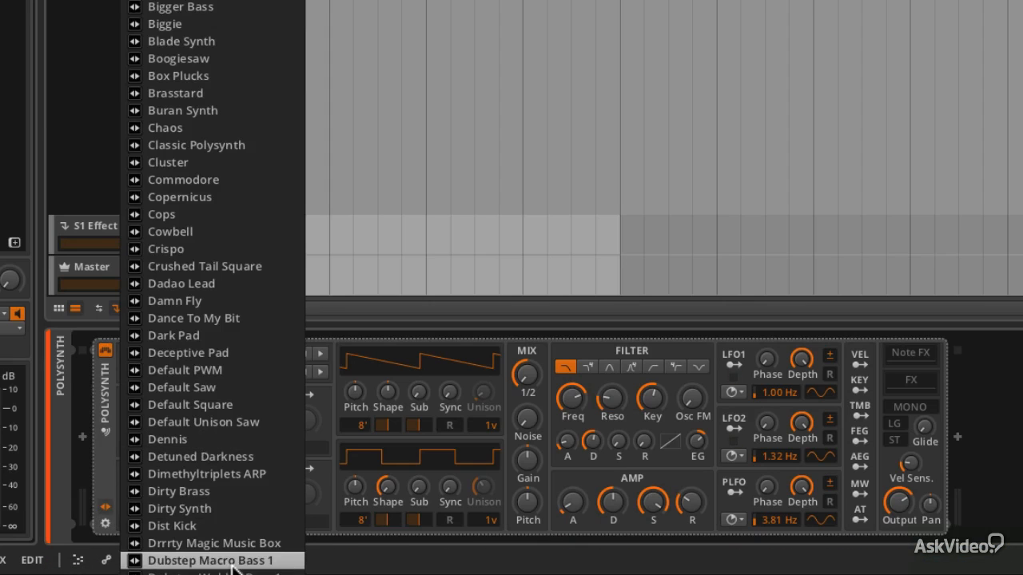
{"action": "scroll", "coordinate": [231, 557], "scroll_direction": "down", "scroll_amount": 6}
{"action": "scroll", "coordinate": [237, 420], "scroll_direction": "down", "scroll_amount": 20}
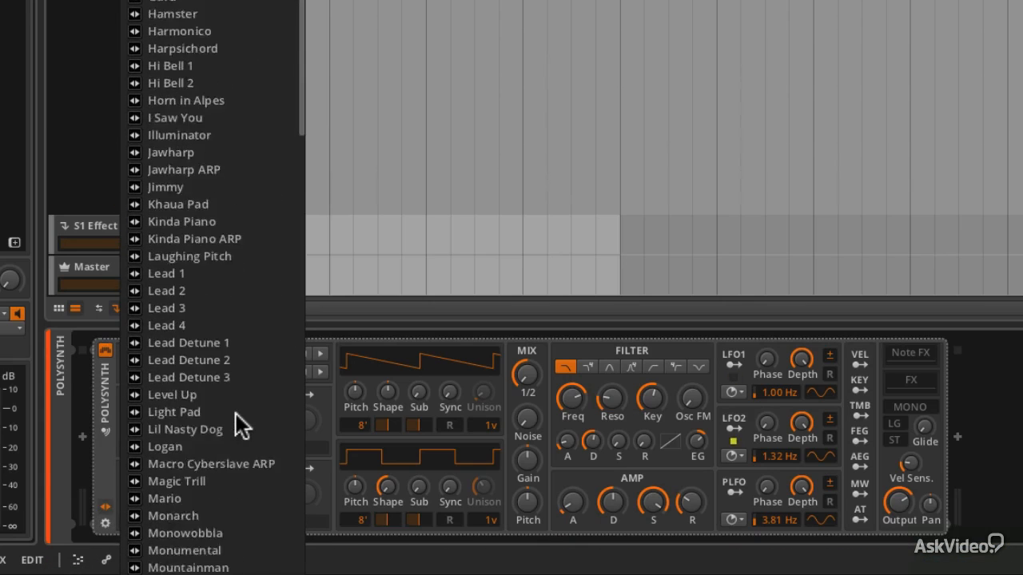
{"action": "scroll", "coordinate": [236, 414], "scroll_direction": "down", "scroll_amount": 15}
{"action": "scroll", "coordinate": [236, 414], "scroll_direction": "up", "scroll_amount": 20}
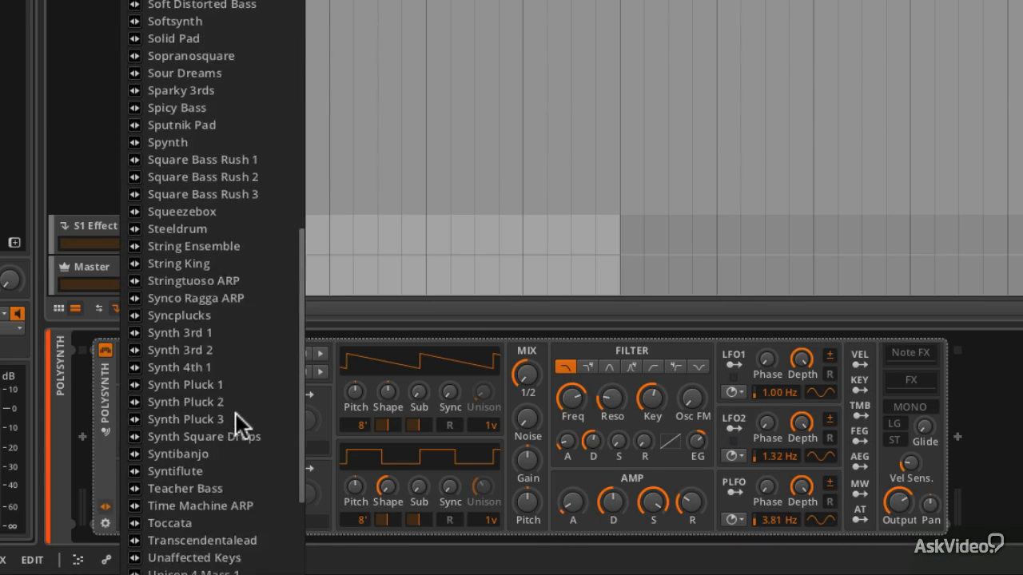
{"action": "scroll", "coordinate": [236, 414], "scroll_direction": "up", "scroll_amount": 5}
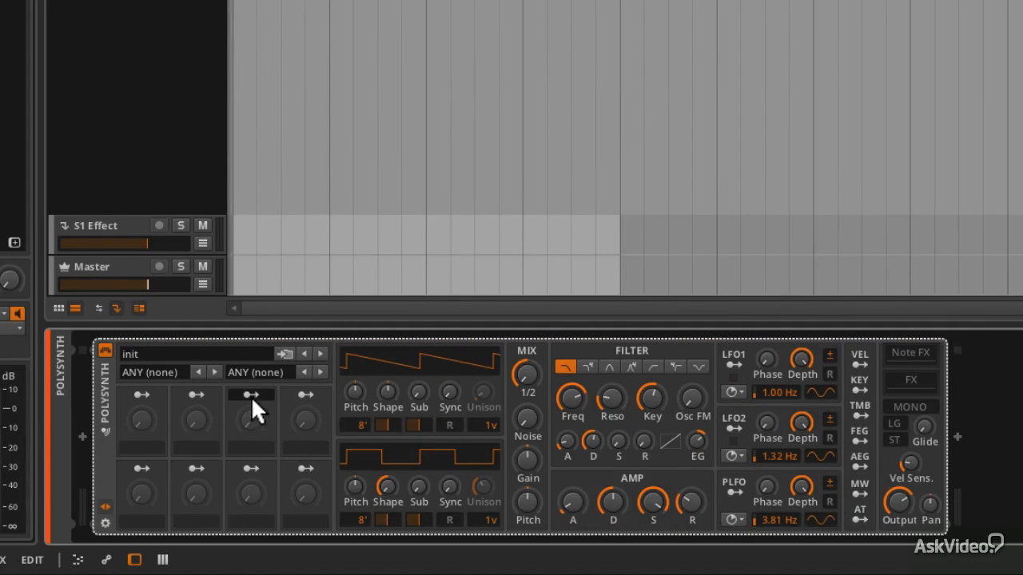
- Filter presets to the Bass category by creator Claes and load the Bass 1 preset
{"action": "left_click", "coordinate": [215, 371]}
{"action": "left_click", "coordinate": [275, 373]}
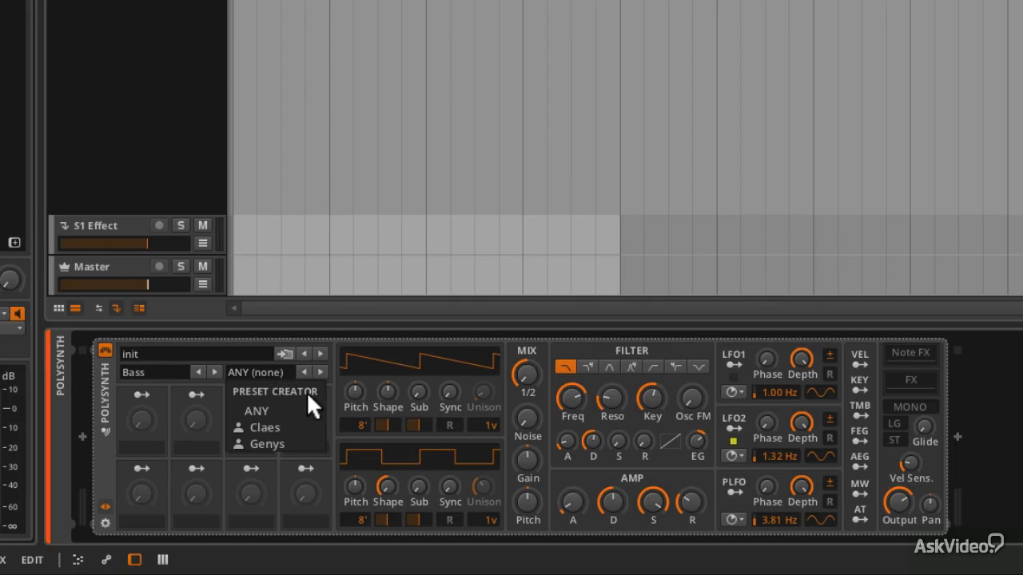
{"action": "left_click", "coordinate": [330, 362]}
{"action": "left_click", "coordinate": [319, 372]}
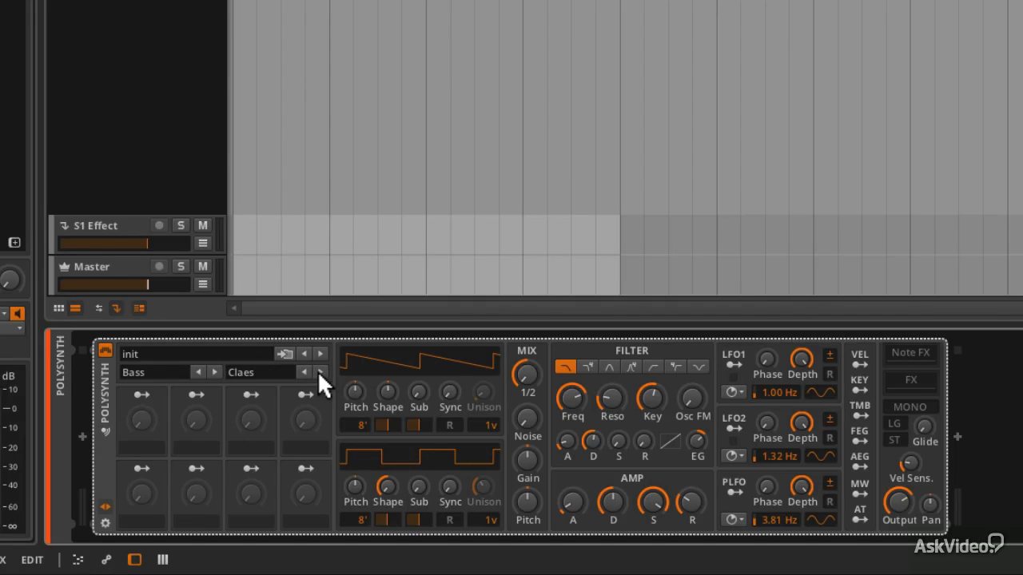
{"action": "left_click", "coordinate": [227, 354]}
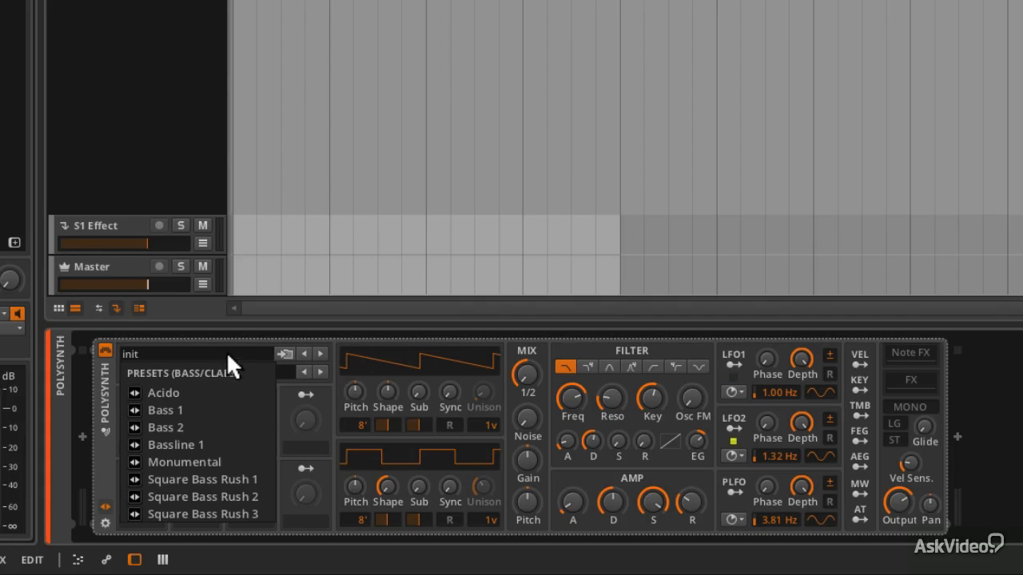
{"action": "left_click", "coordinate": [220, 408]}
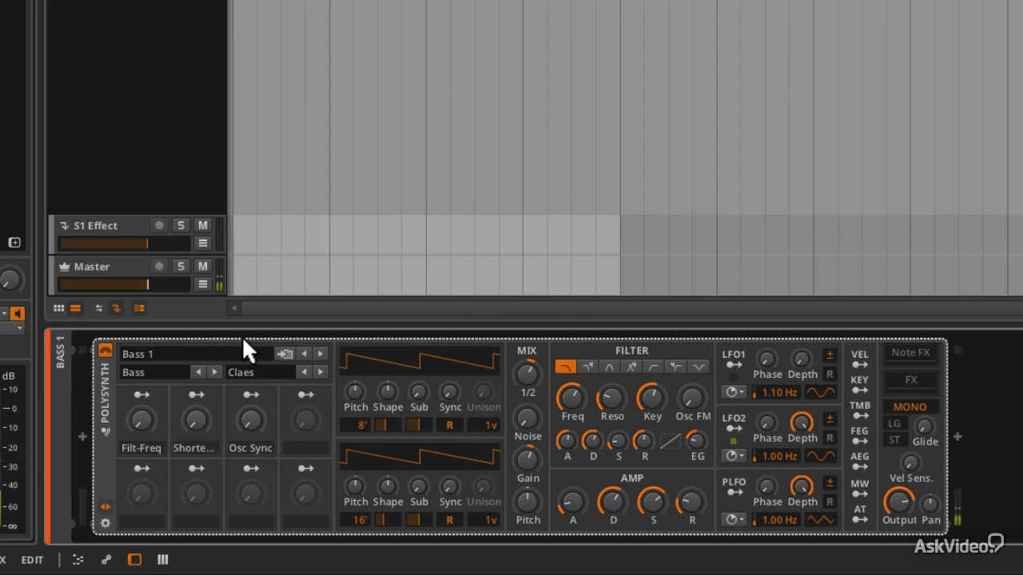
- Clear the creator filter and load the Dubstep Macro Bass 1 preset
{"action": "left_click", "coordinate": [292, 369]}
{"action": "left_click", "coordinate": [234, 355]}
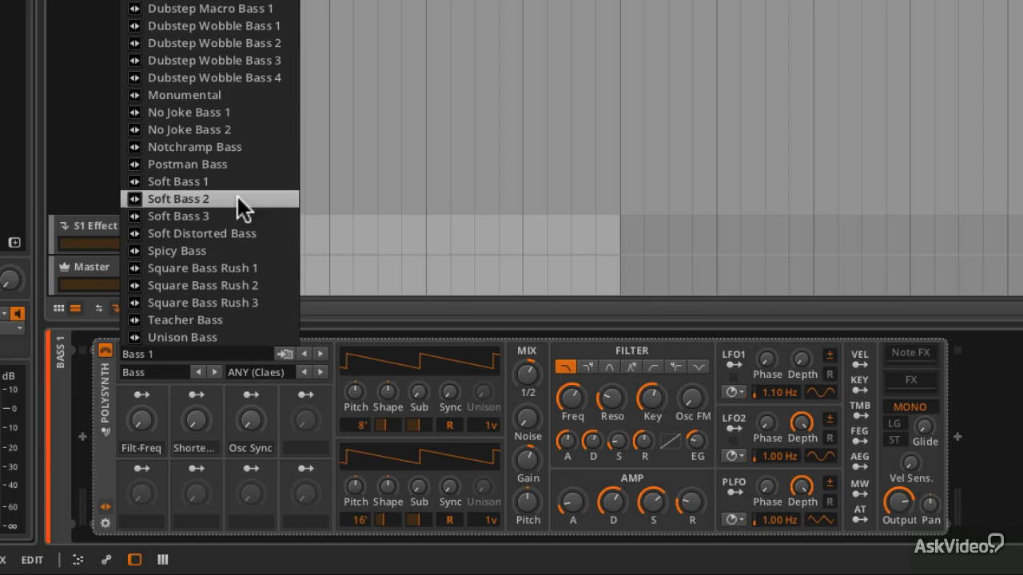
{"action": "left_click", "coordinate": [237, 10]}
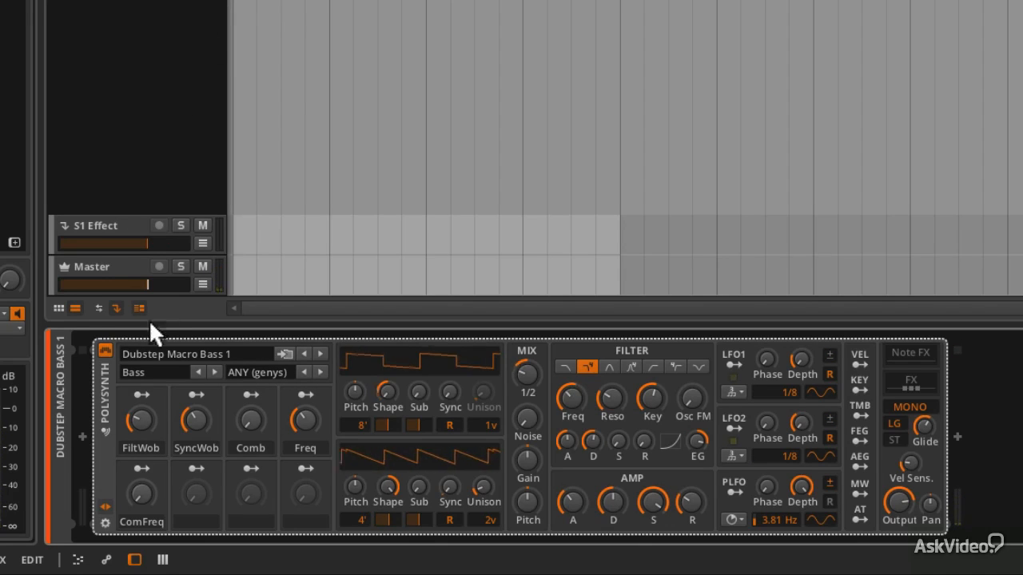
- Switch the preset category to Pad and load the Mountains... preset
{"action": "left_click", "coordinate": [144, 370]}
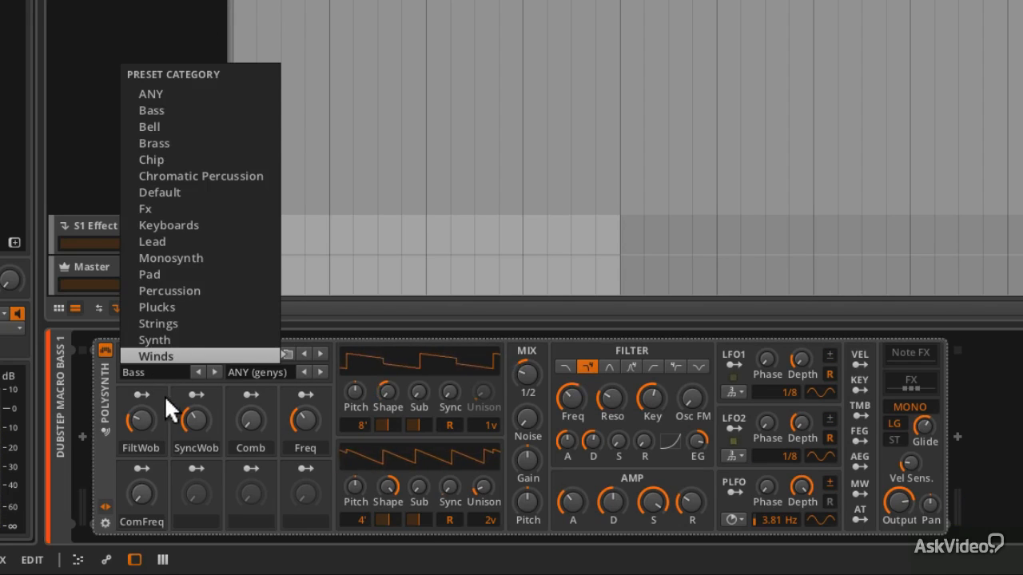
{"action": "left_click", "coordinate": [185, 273]}
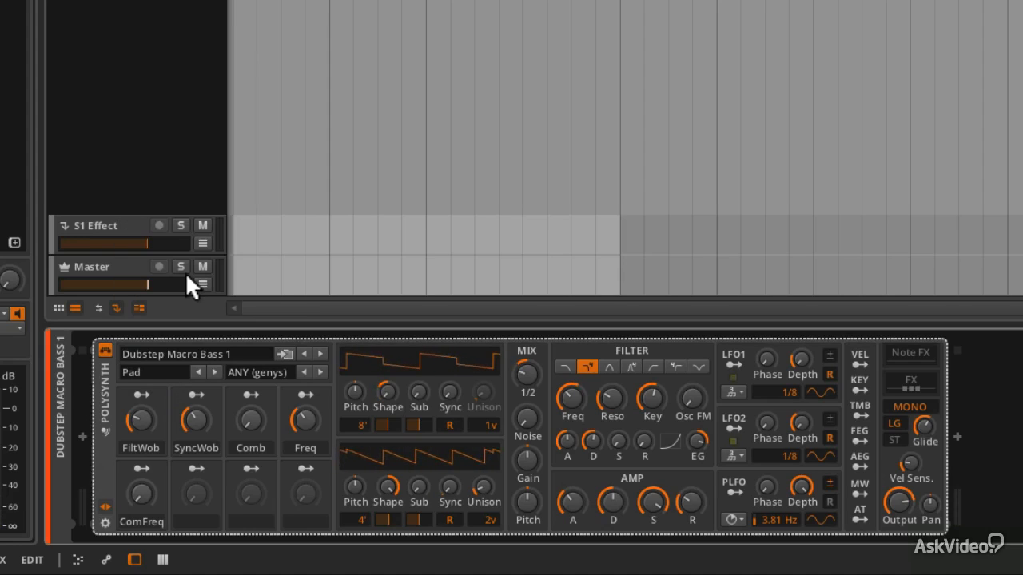
{"action": "left_click", "coordinate": [218, 352]}
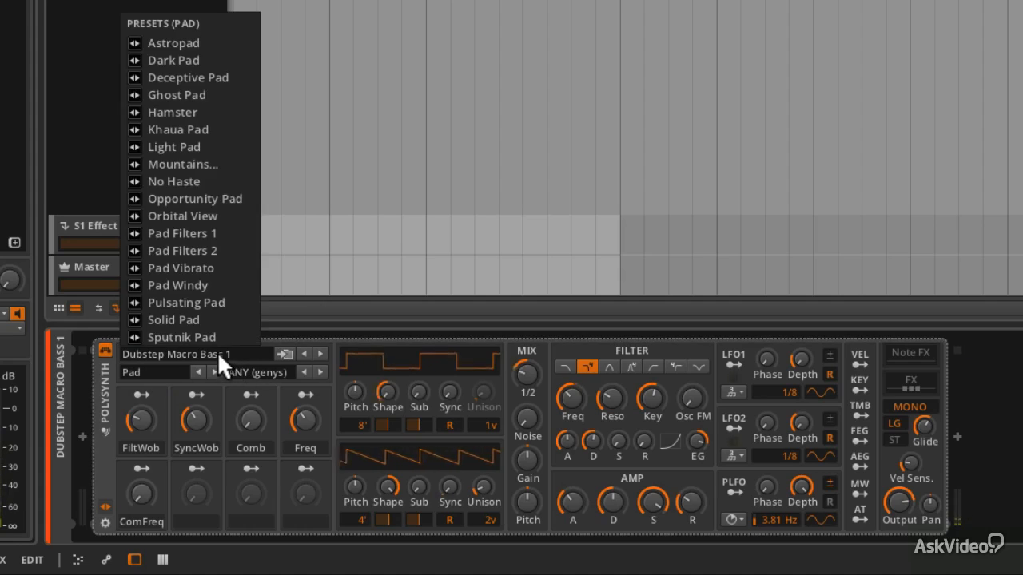
{"action": "left_click", "coordinate": [214, 164]}
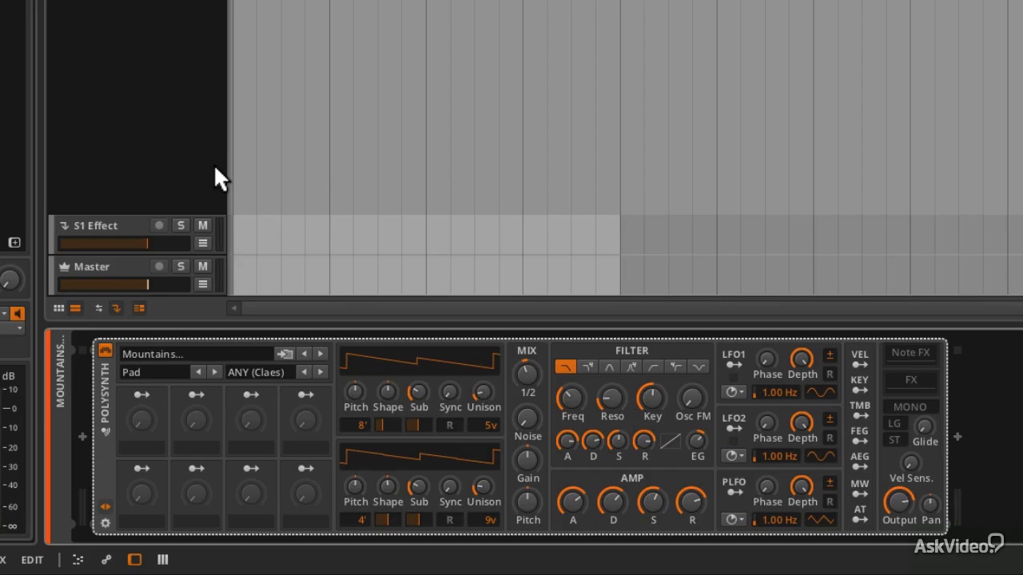
- Set the preset category filter to ANY
{"action": "left_click", "coordinate": [206, 356]}
{"action": "left_click", "coordinate": [224, 356]}
{"action": "left_click", "coordinate": [177, 374]}
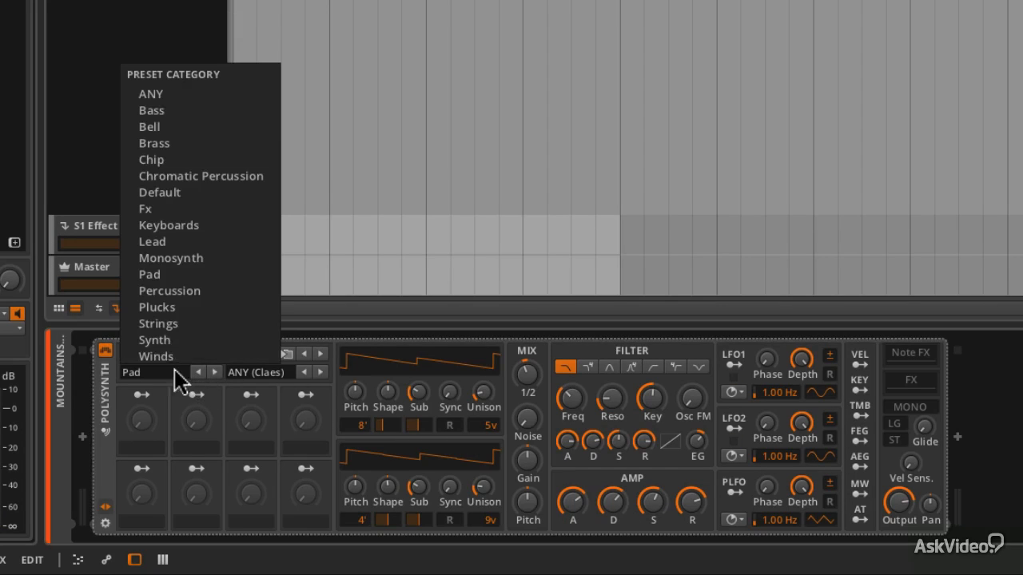
{"action": "left_click", "coordinate": [199, 94]}
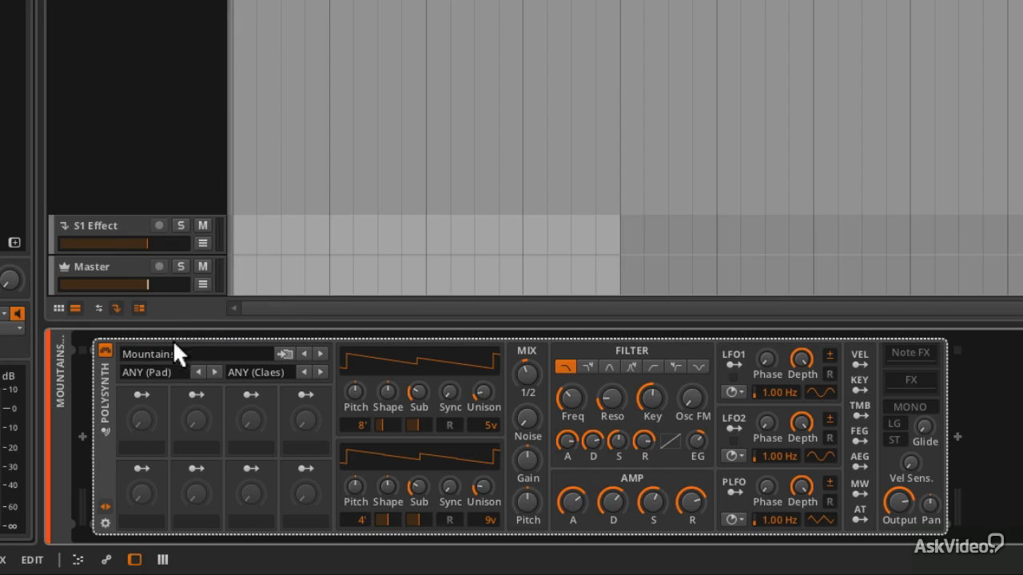
- Set the preset category to Default and load the Default Saw preset
{"action": "left_click", "coordinate": [151, 372]}
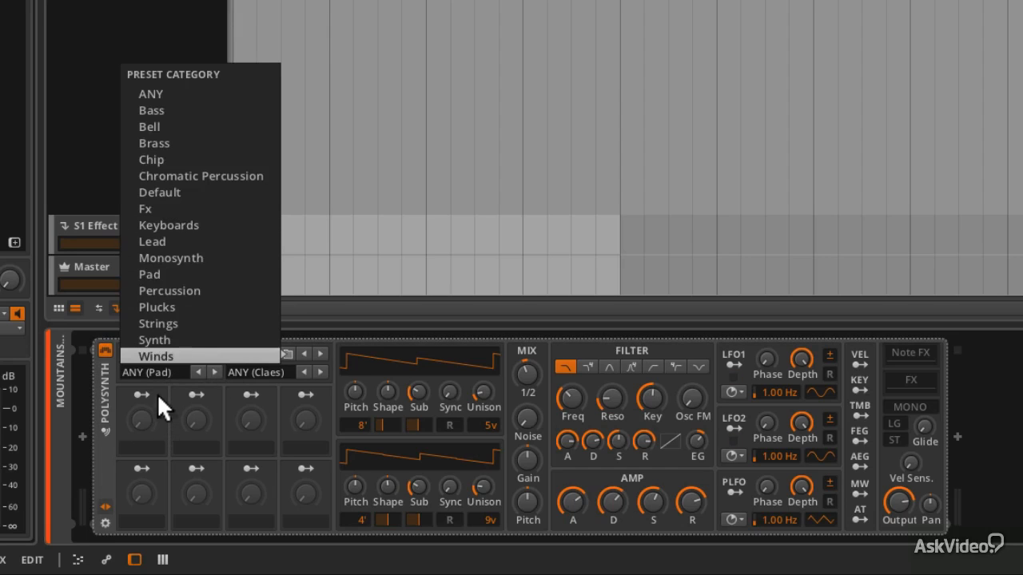
{"action": "left_click", "coordinate": [180, 192]}
{"action": "left_click", "coordinate": [164, 354]}
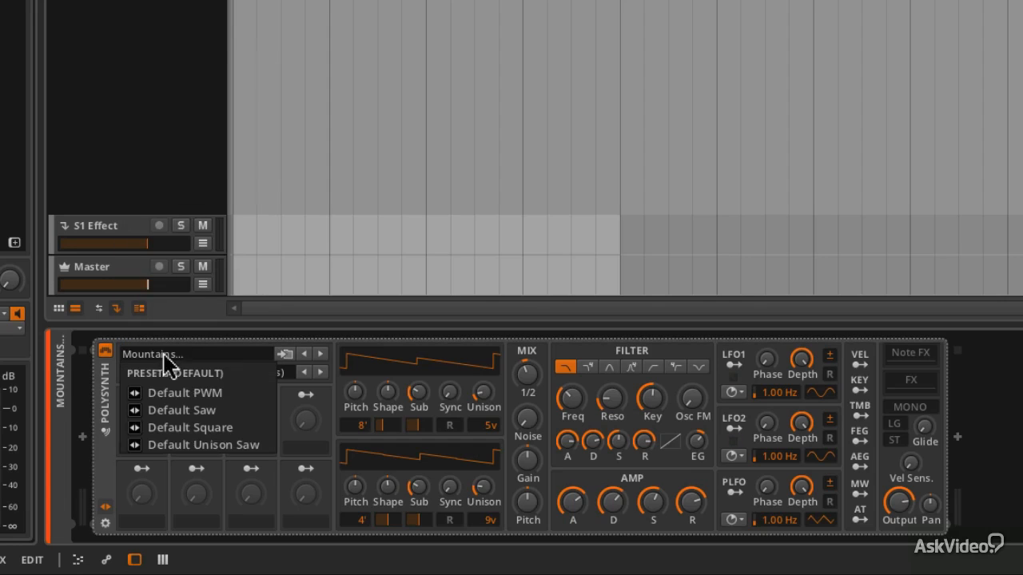
{"action": "left_click", "coordinate": [232, 407]}
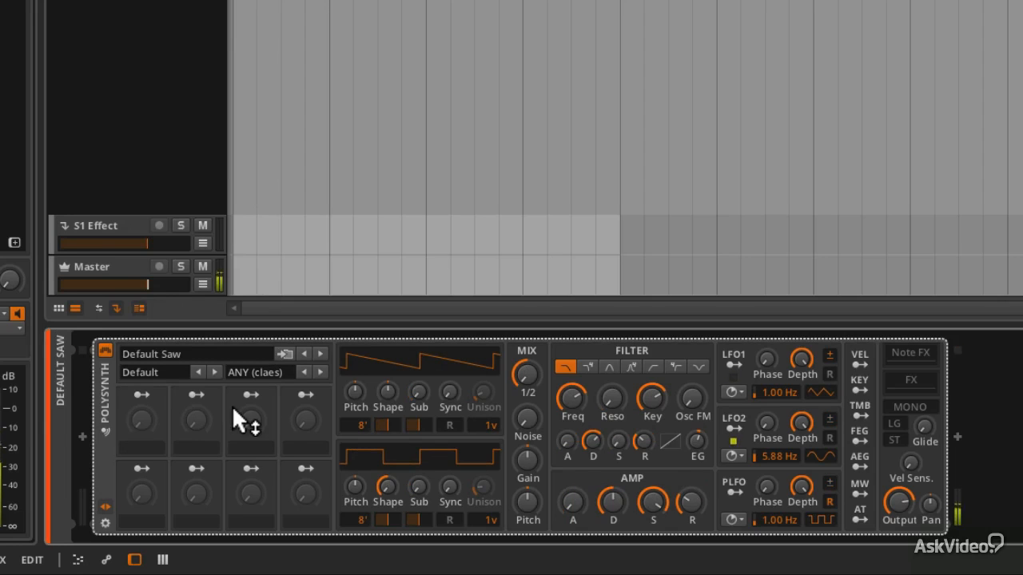
- Raise the filter cutoff frequency and adjust the amp envelope's sustain and release
{"action": "left_click_drag", "start_coordinate": [571, 415], "coordinate": [571, 395]}
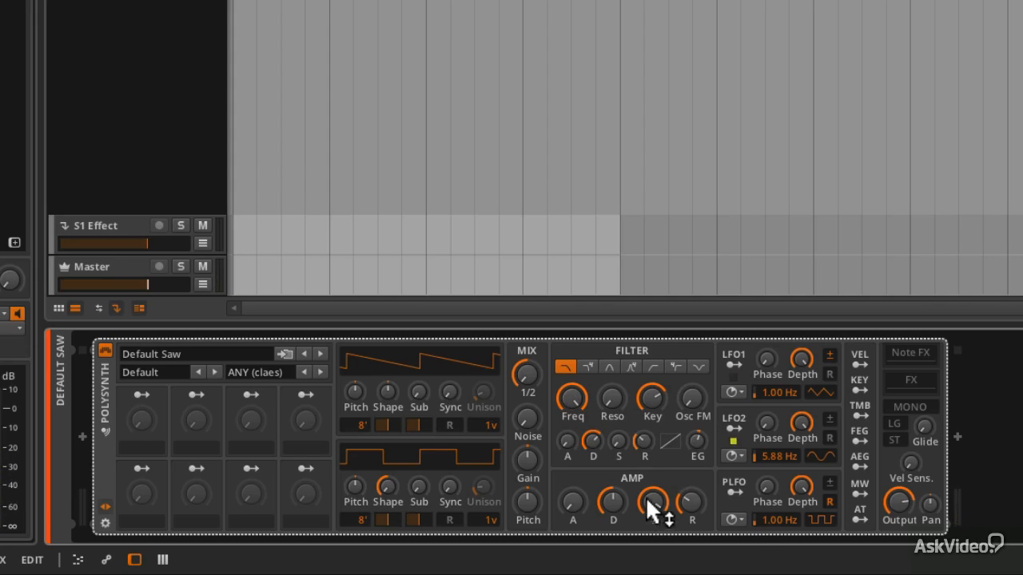
{"action": "left_click_drag", "start_coordinate": [649, 498], "coordinate": [648, 484]}
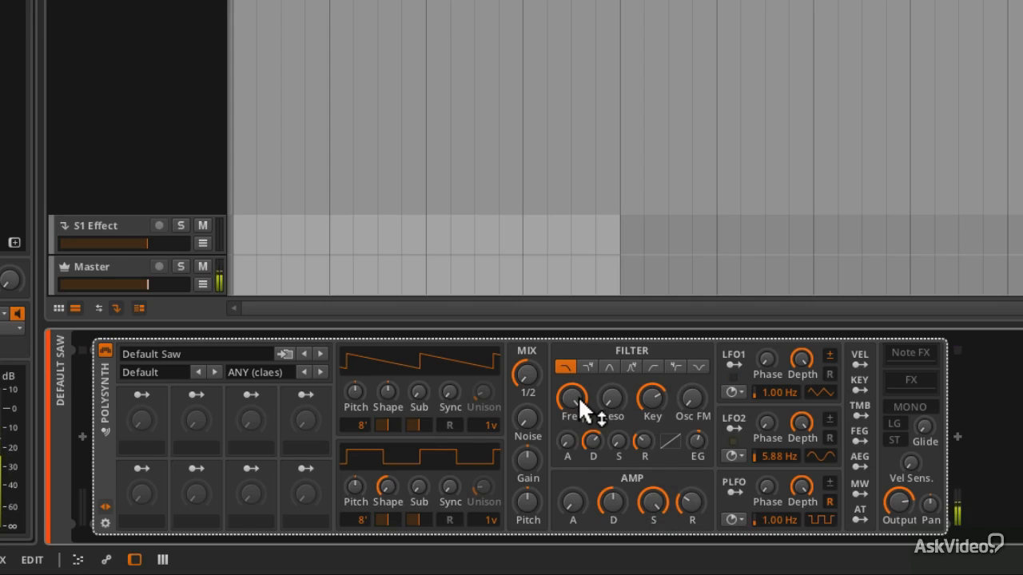
{"action": "left_click_drag", "start_coordinate": [689, 505], "coordinate": [689, 511]}
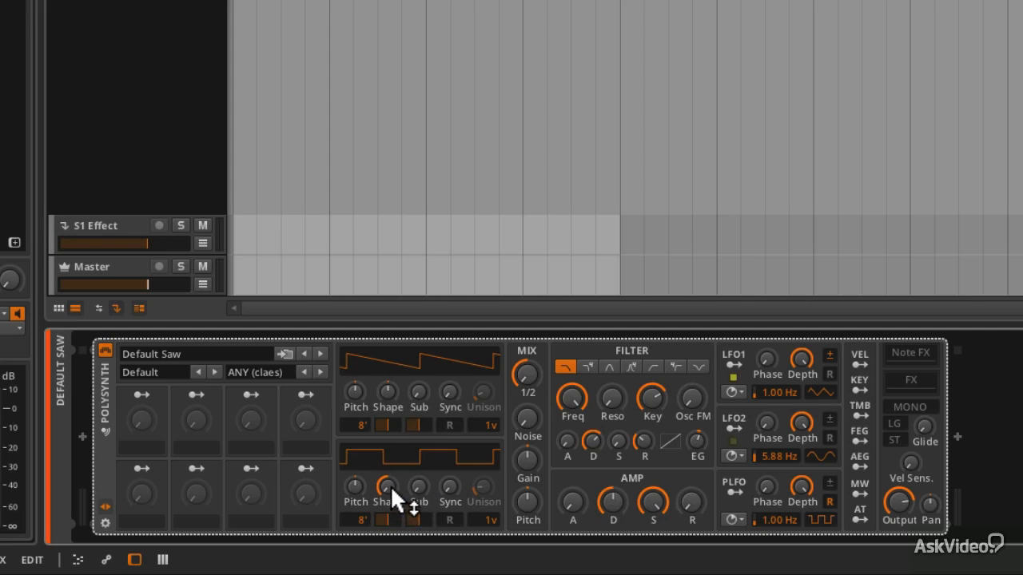
- Reset the second oscillator's Shape knob to its default saw waveform
{"action": "mouse_move", "coordinate": [390, 485]}
{"action": "left_mouse_down"}
{"action": "mouse_move", "coordinate": [390, 528]}
{"action": "mouse_move", "coordinate": [390, 485]}
{"action": "left_mouse_up"}
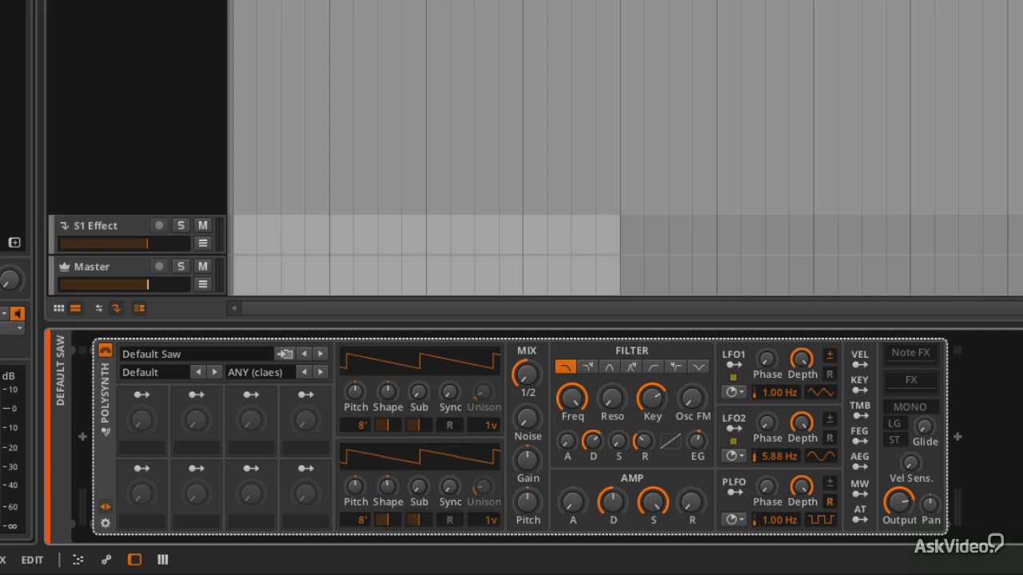
{"action": "double_click", "coordinate": [390, 485]}
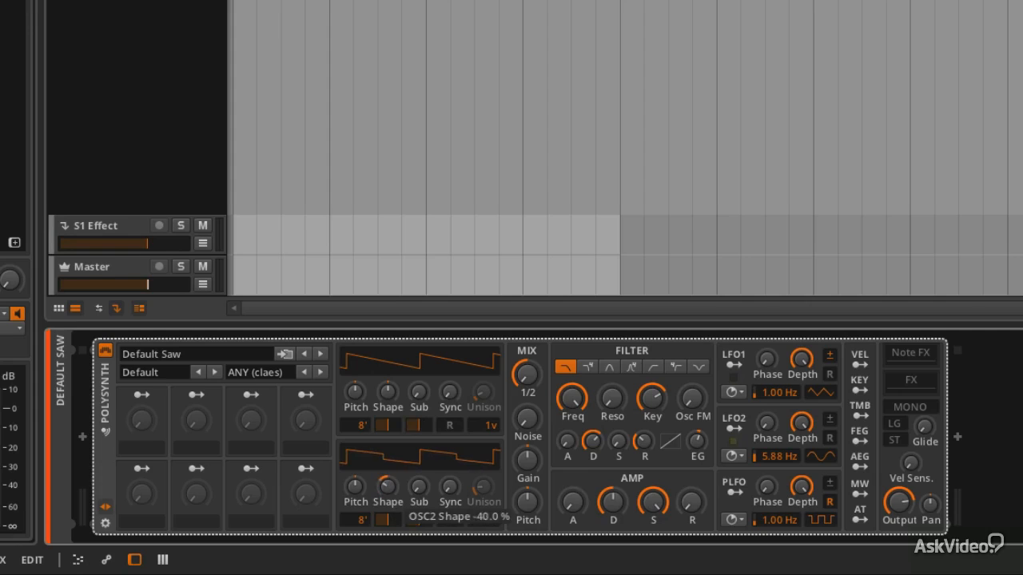
{"action": "mouse_move", "coordinate": [390, 486]}
{"action": "left_mouse_down"}
{"action": "mouse_move", "coordinate": [390, 515]}
{"action": "mouse_move", "coordinate": [388, 489]}
{"action": "left_mouse_up"}
{"action": "double_click", "coordinate": [390, 486]}
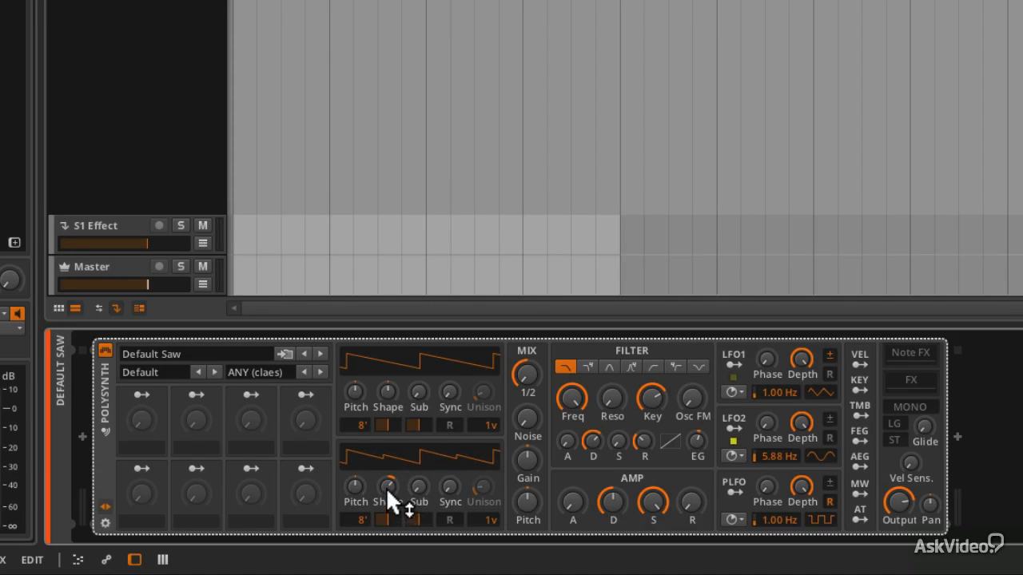
{"action": "double_click", "coordinate": [389, 479]}
- Adjust the oscillator mix balance and raise the noise level
{"action": "left_click_drag", "start_coordinate": [528, 373], "coordinate": [528, 354]}
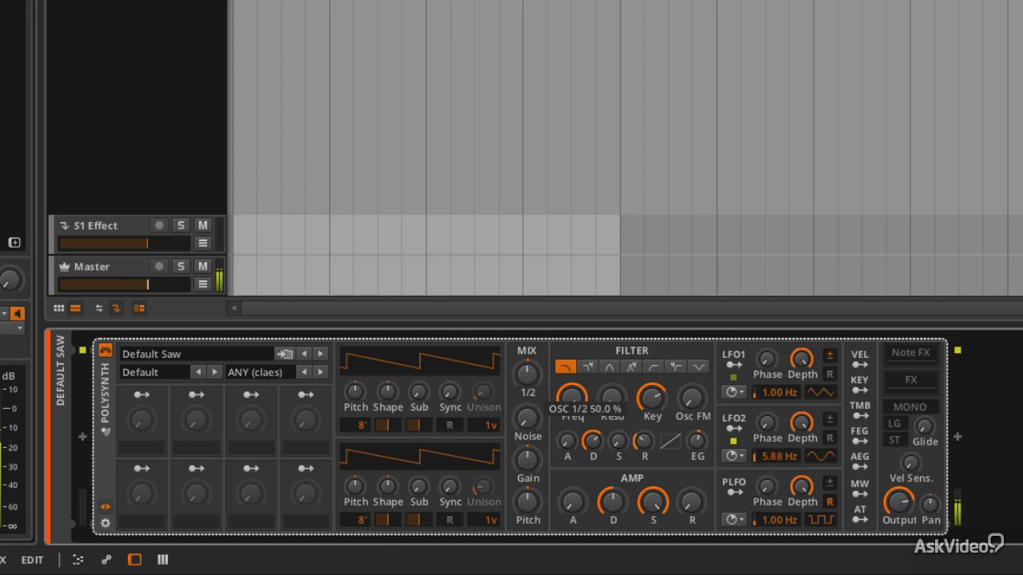
{"action": "left_click", "coordinate": [357, 484]}
{"action": "left_click_drag", "start_coordinate": [357, 484], "coordinate": [355, 482]}
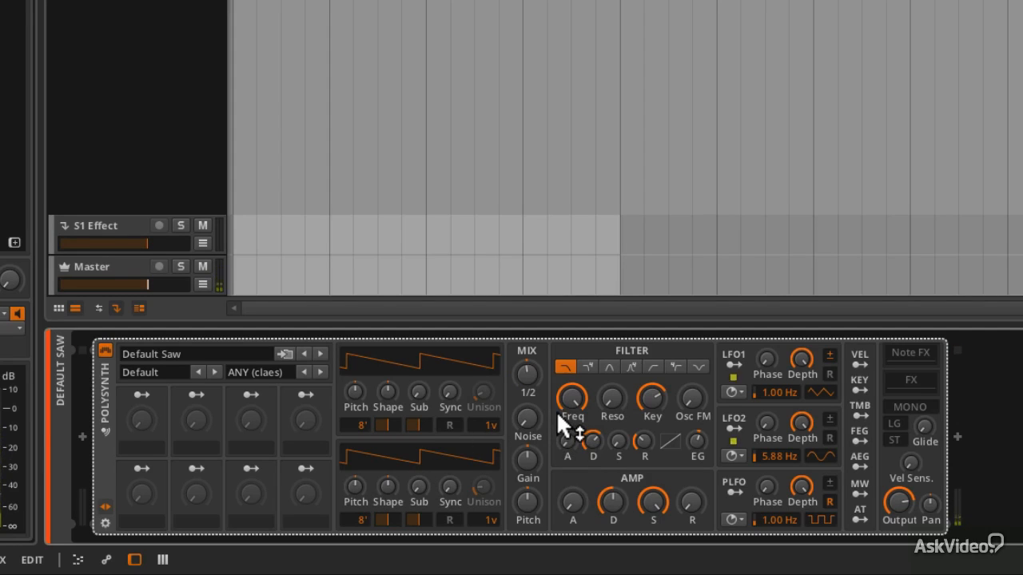
{"action": "left_click_drag", "start_coordinate": [526, 416], "coordinate": [613, 382]}
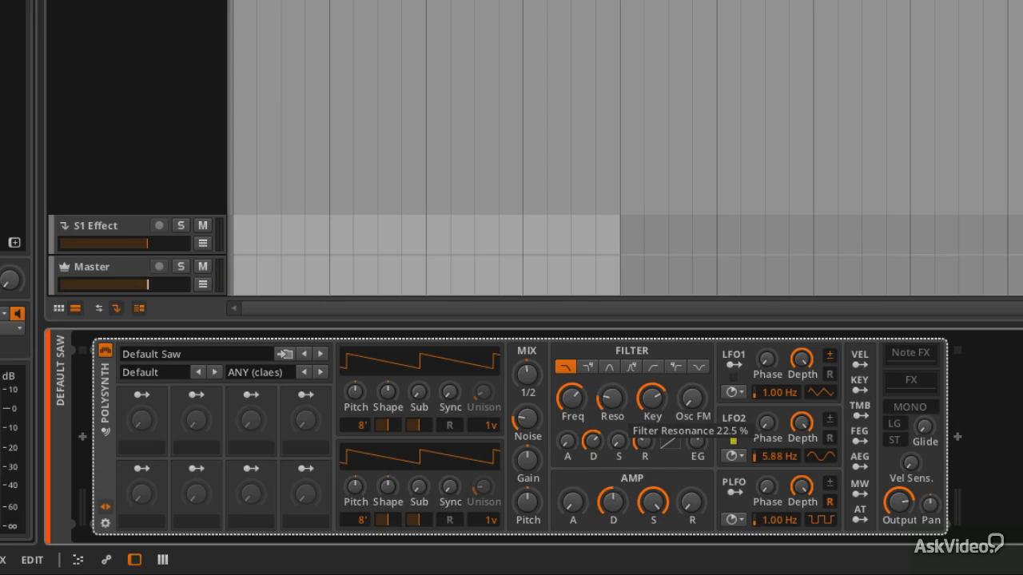
- Lengthen the amp envelope's attack and release, fine-tuning the noise level and filter cutoff
{"action": "left_click_drag", "start_coordinate": [583, 509], "coordinate": [584, 466]}
{"action": "left_click_drag", "start_coordinate": [692, 502], "coordinate": [692, 454]}
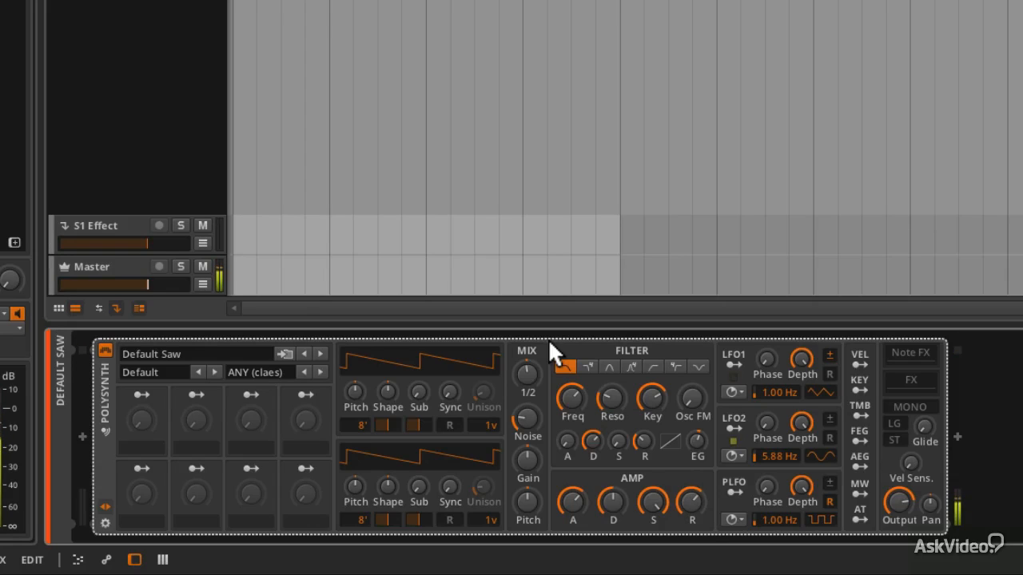
{"action": "left_click_drag", "start_coordinate": [526, 417], "coordinate": [526, 428]}
{"action": "left_click_drag", "start_coordinate": [570, 399], "coordinate": [572, 394]}
{"action": "left_click_drag", "start_coordinate": [573, 500], "coordinate": [572, 502]}
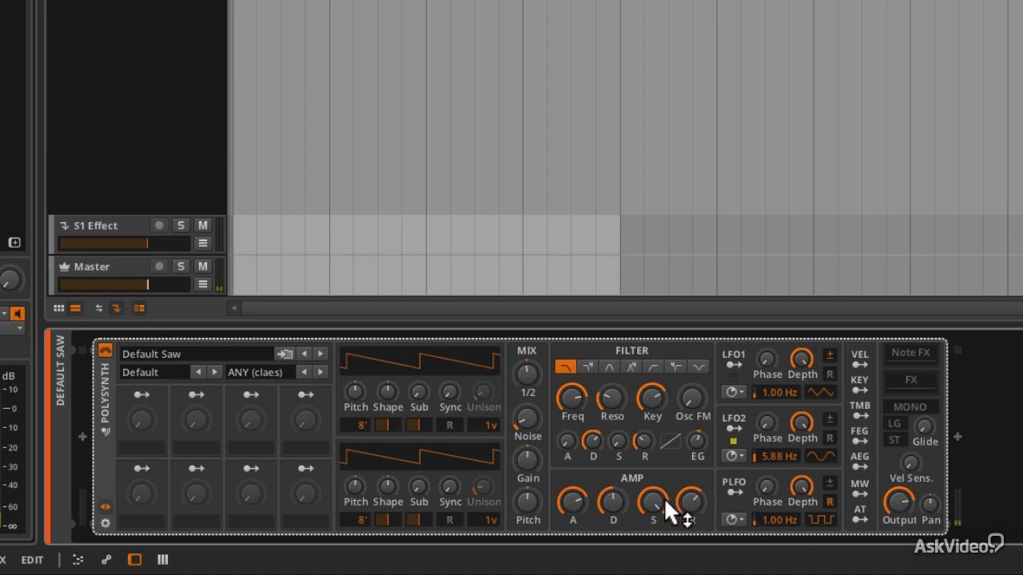
{"action": "left_click_drag", "start_coordinate": [691, 501], "coordinate": [689, 500]}
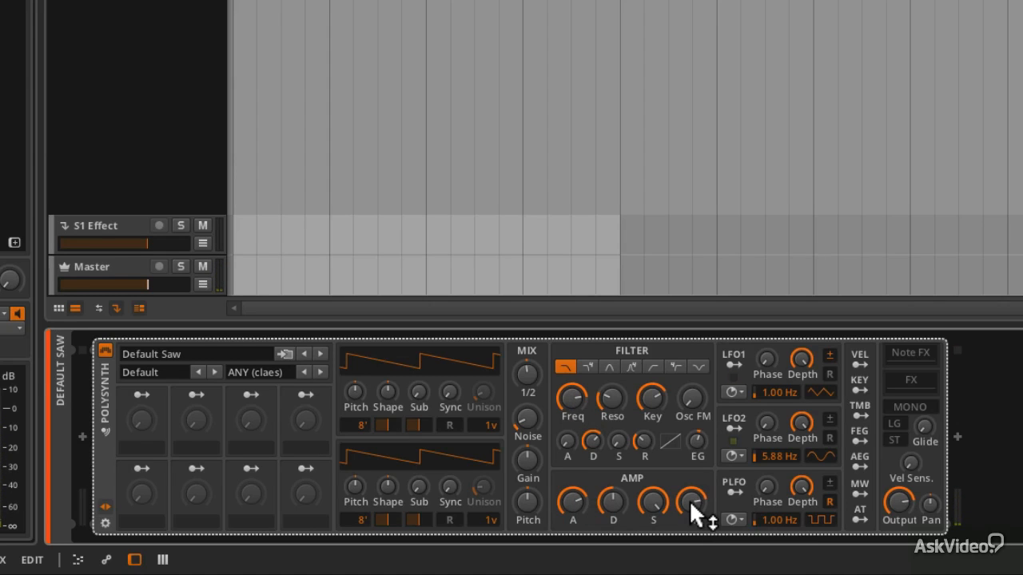